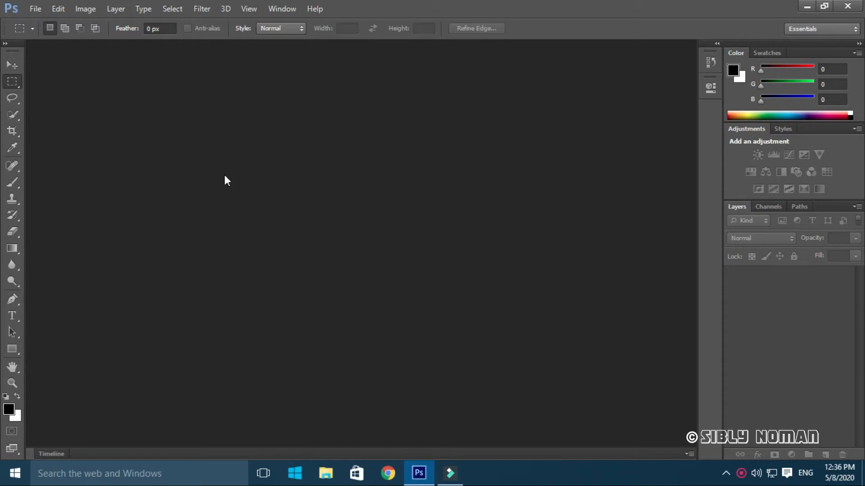
Select the man's head, including hair, ears and beard, with the Quick Selection tool, subtracting the excess background beside the face
click(12, 116)
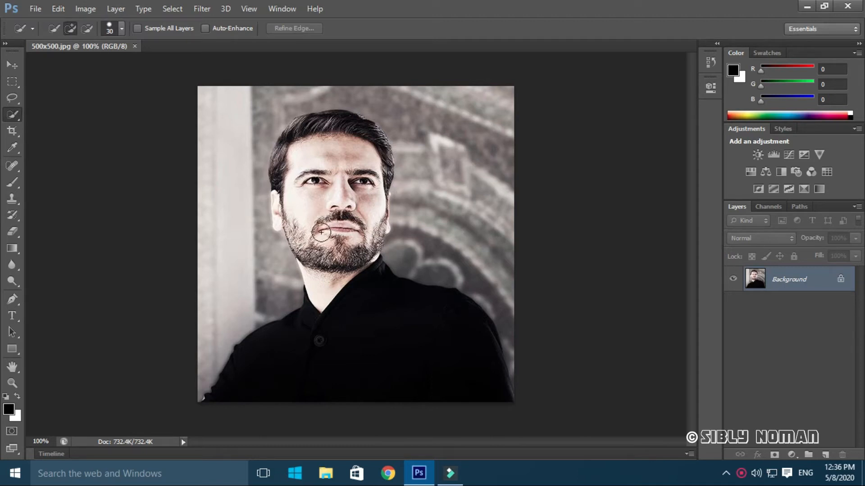
mouse_move(302, 249)
mouse_down()
mouse_move(277, 159)
mouse_move(345, 212)
mouse_up()
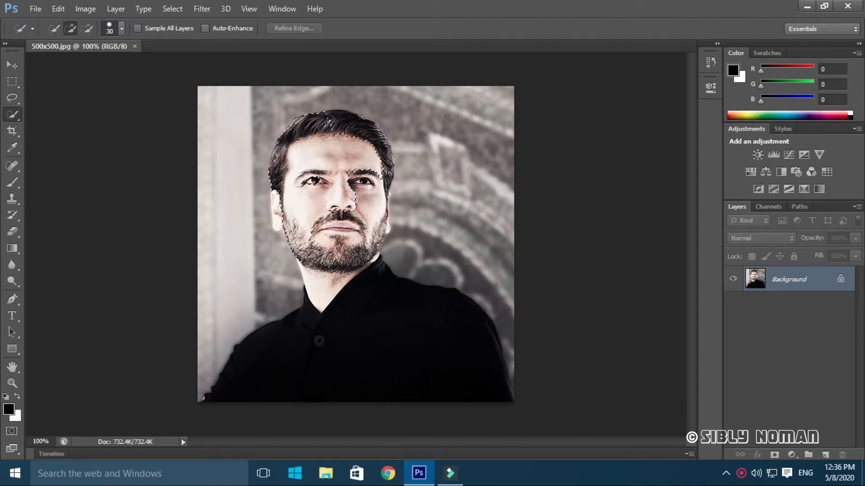
mouse_move(283, 158)
mouse_down()
mouse_move(277, 224)
mouse_move(290, 249)
mouse_up()
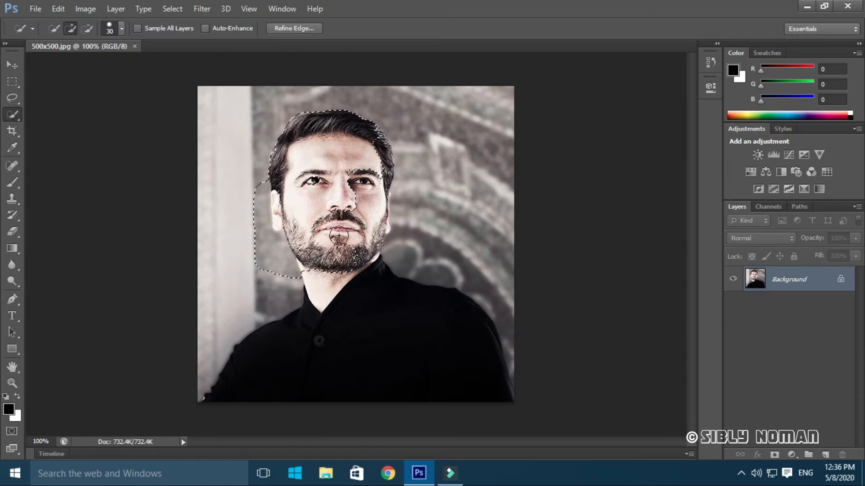
mouse_move(387, 215)
mouse_down()
mouse_move(359, 266)
mouse_move(373, 255)
mouse_up()
key(alt)
mouse_move(253, 178)
mouse_down()
mouse_move(258, 230)
mouse_move(285, 265)
mouse_move(280, 246)
mouse_up()
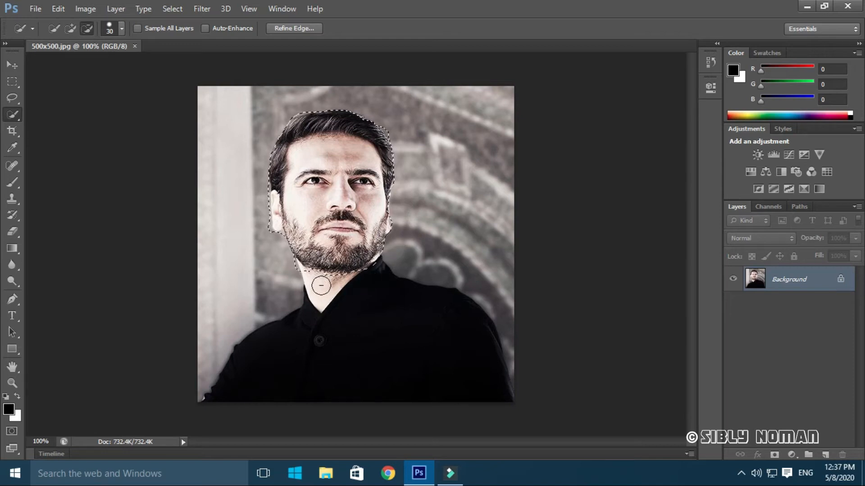
alt+click(263, 230)
key(alt)
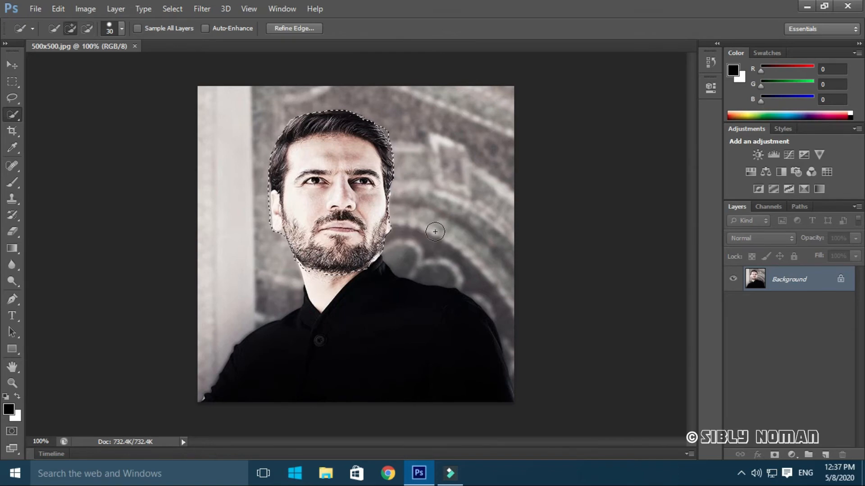
Apply a Threshold adjustment with level 141 to the selected head
click(87, 9)
mouse_move(118, 45)
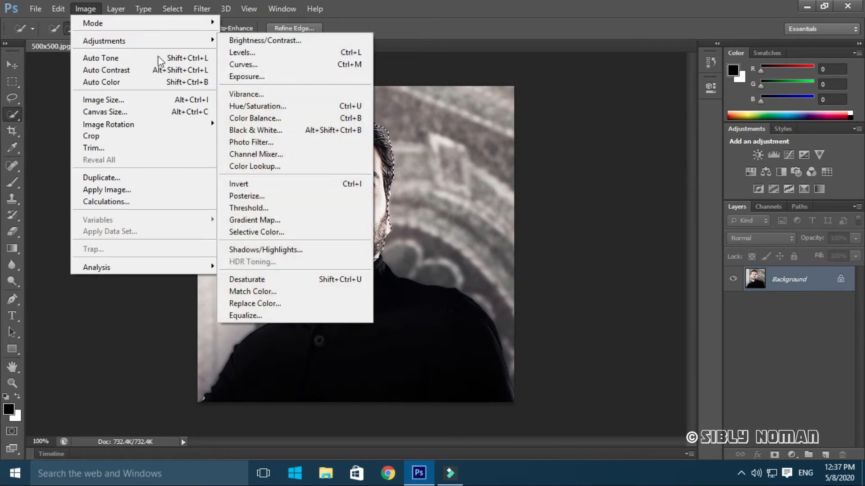
click(309, 209)
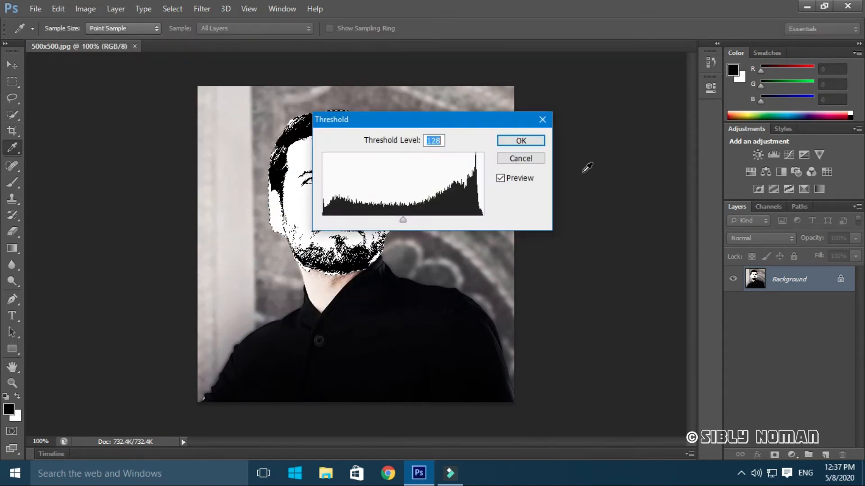
drag(481, 128, 658, 111)
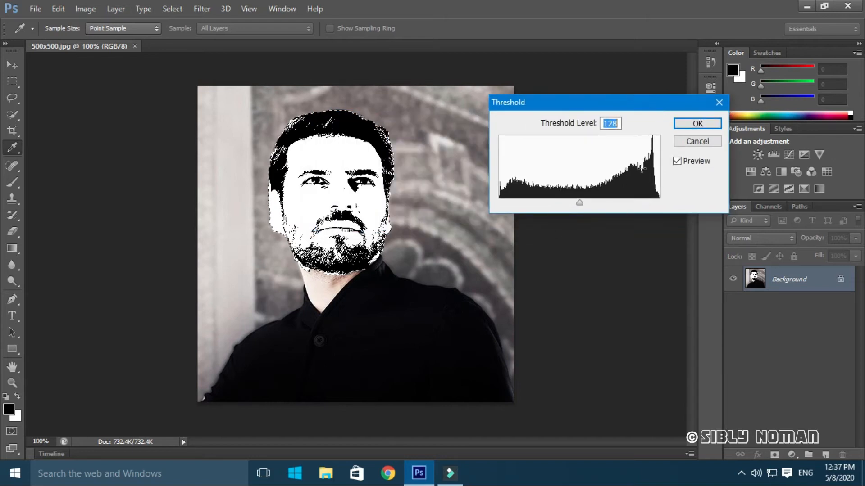
mouse_move(580, 204)
mouse_down()
mouse_move(603, 204)
mouse_move(588, 205)
mouse_up()
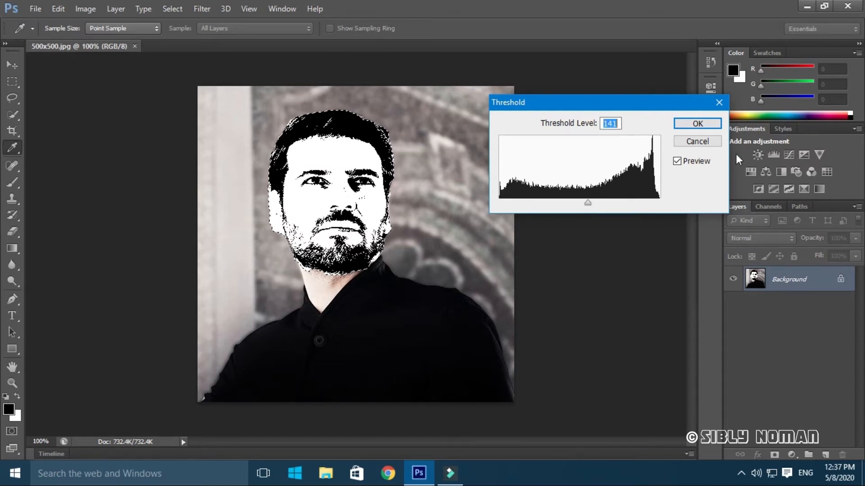
click(698, 124)
key(w)
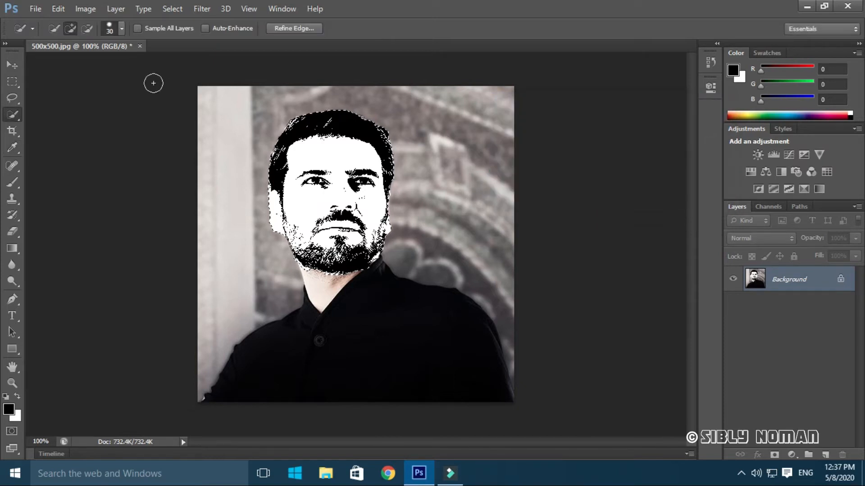
Select the black areas of the head with Color Range at fuzziness 64 and cut them out of the photo
click(172, 8)
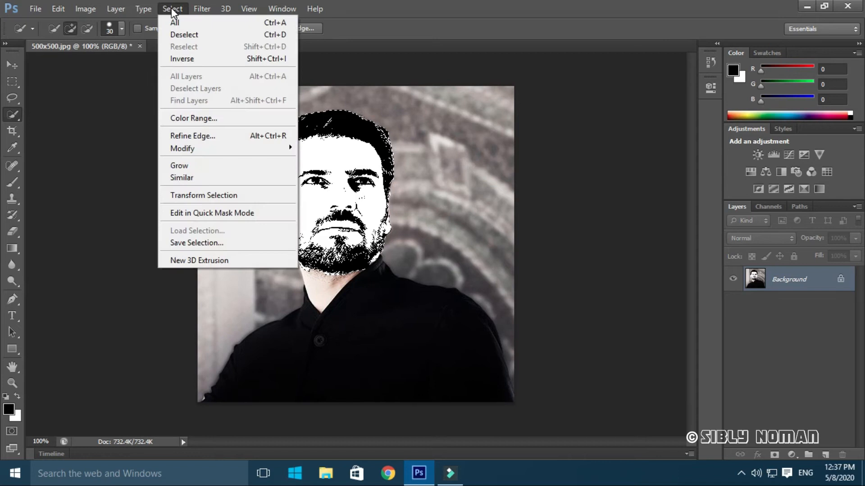
click(195, 118)
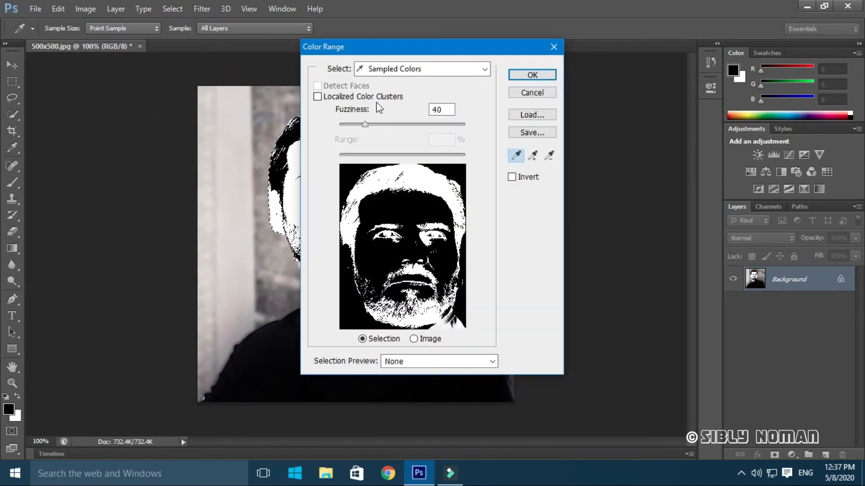
drag(430, 47, 592, 30)
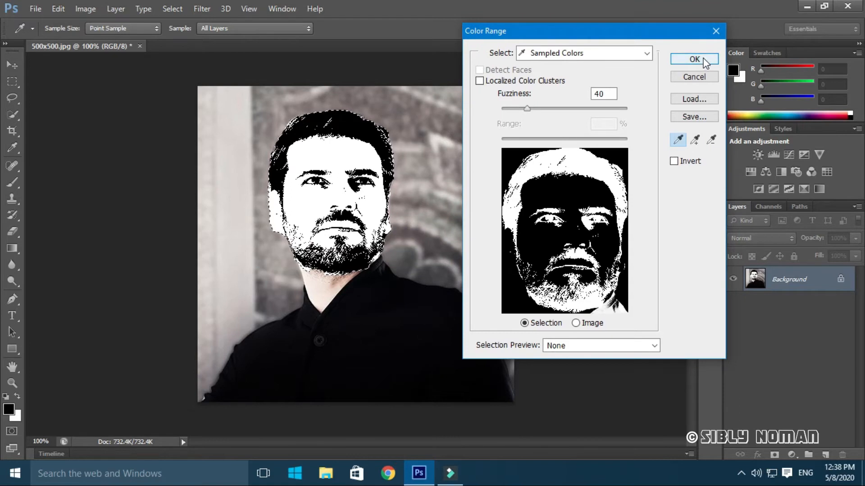
mouse_move(526, 109)
mouse_down()
mouse_move(556, 110)
mouse_move(541, 111)
mouse_up()
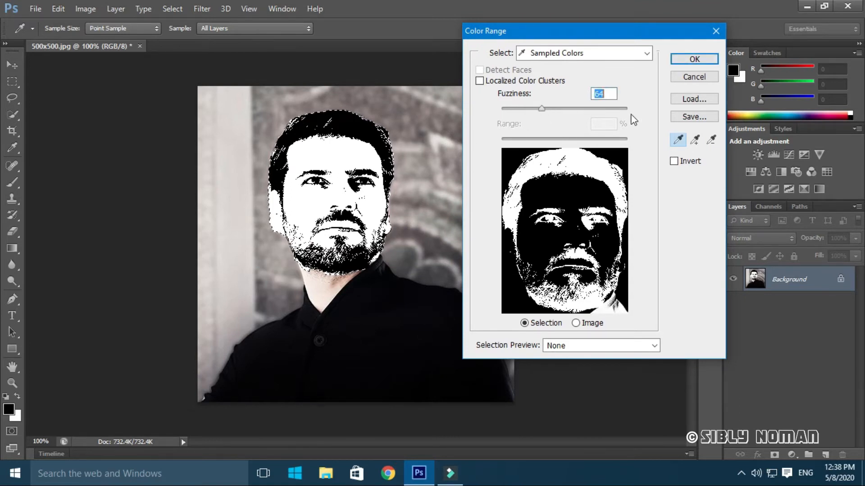
click(694, 60)
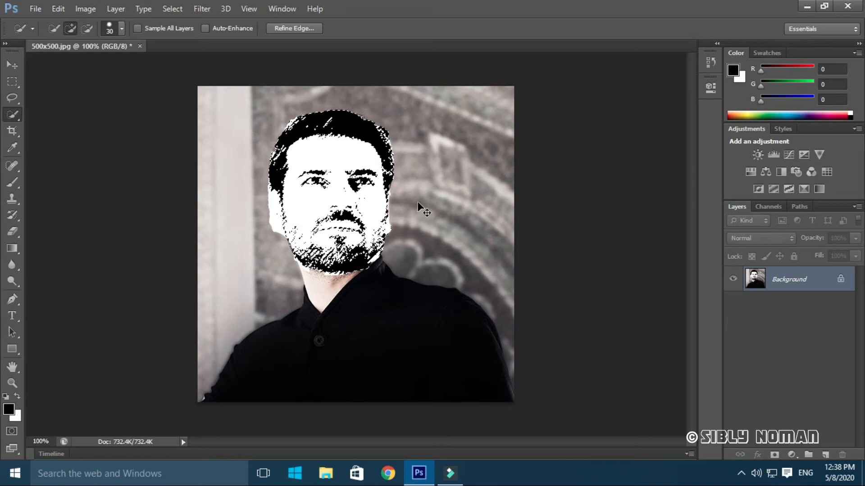
key(BackSpace)
key(ctrl+d)
Create a new white document 1980 pixels wide and 1040 pixels high
key(ctrl+n)
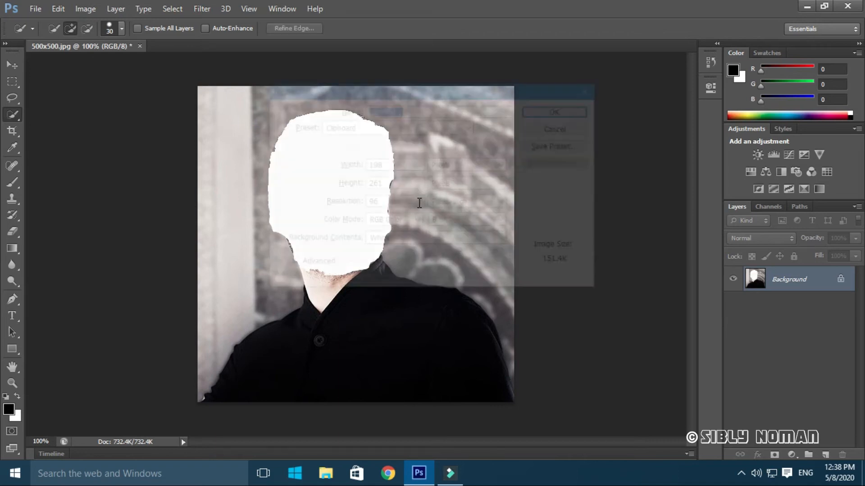
click(396, 161)
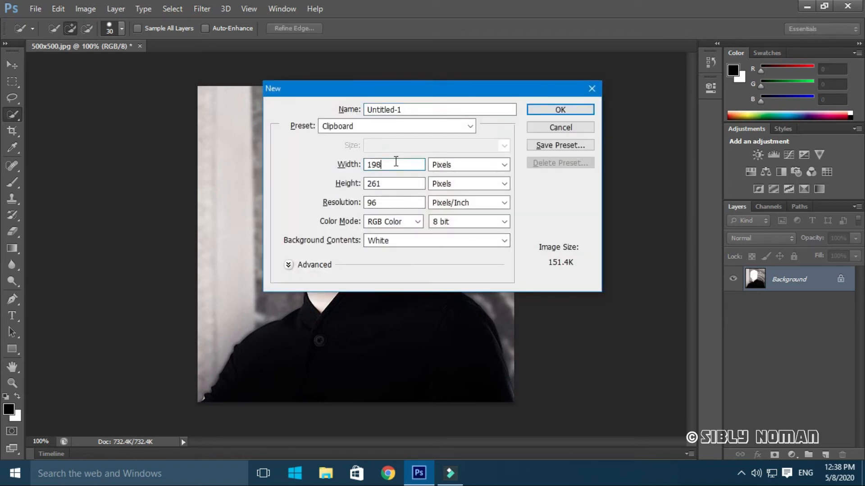
key(BackSpace)
key(BackSpace)
key(BackSpace)
text(1)
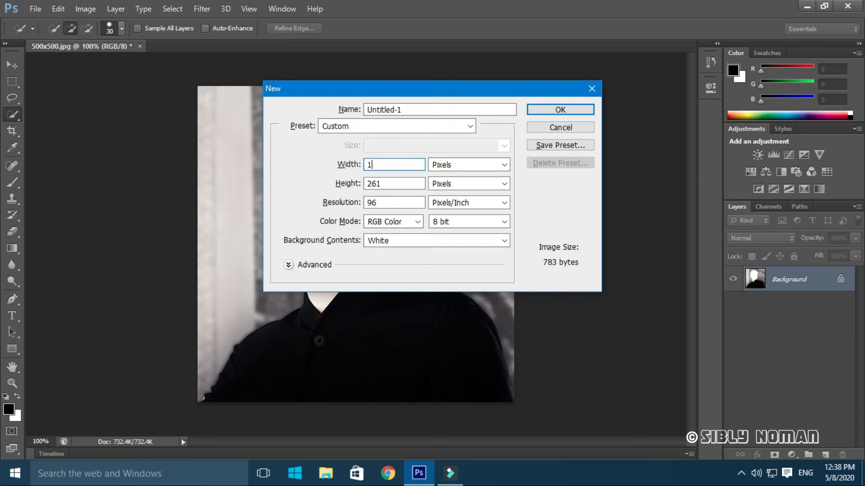
text(980)
key(Tab)
text(1040)
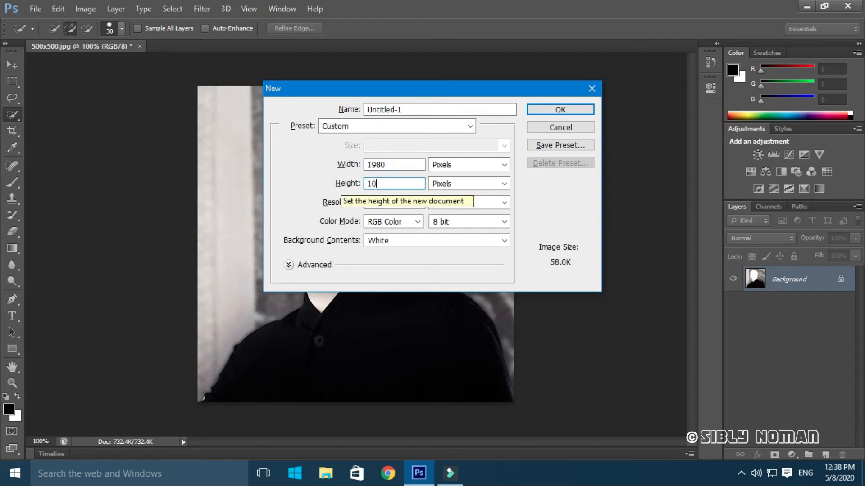
click(574, 111)
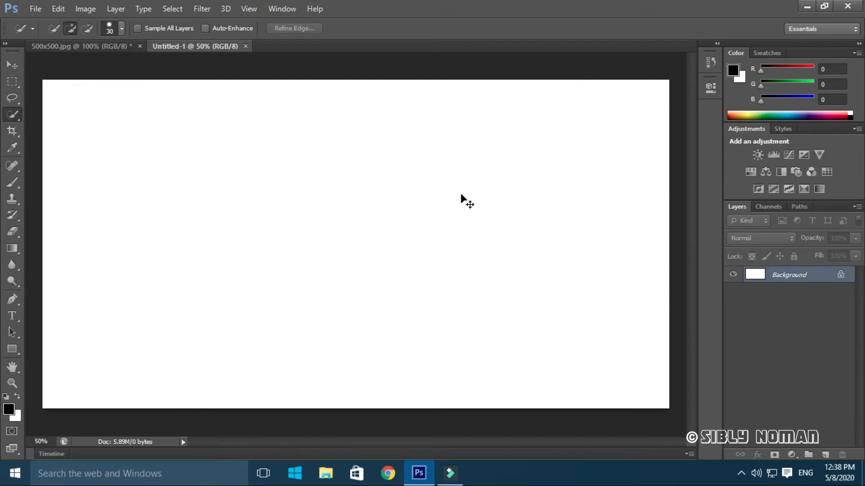
Paste the black face cutout into the new document, enlarge it to about 225% width and 217% height, and position it near the centre
key(ctrl+v)
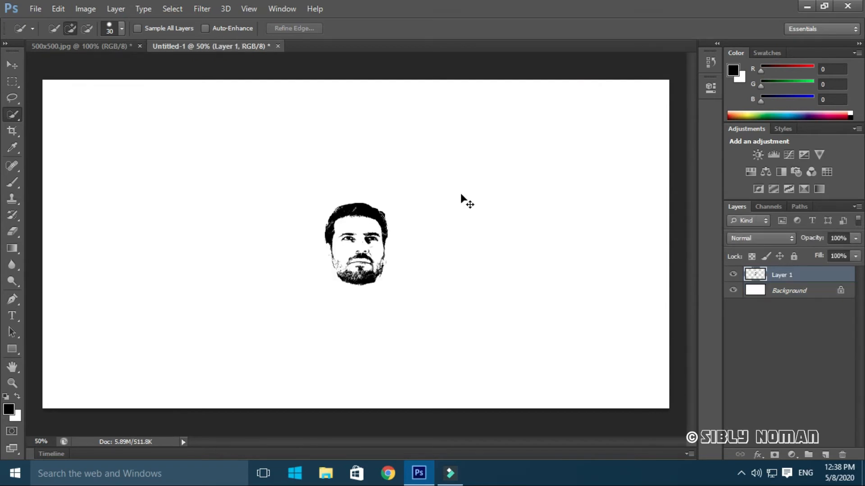
key(ctrl+t)
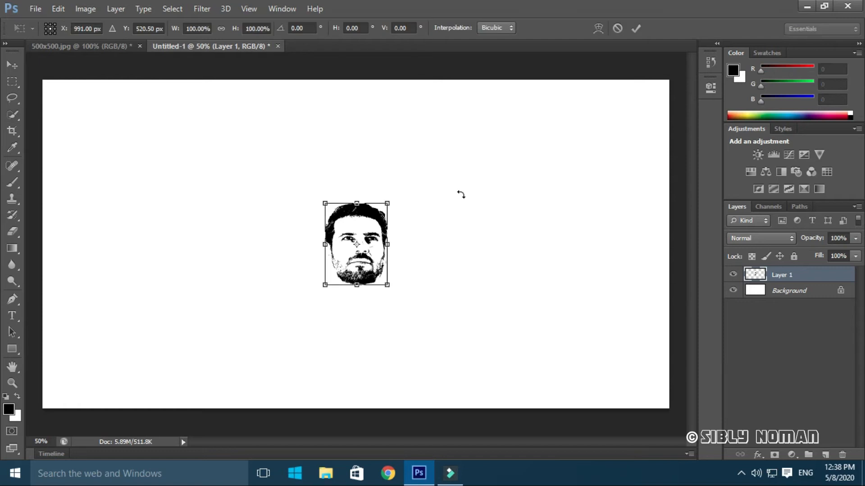
drag(387, 203, 479, 120)
drag(437, 225, 389, 252)
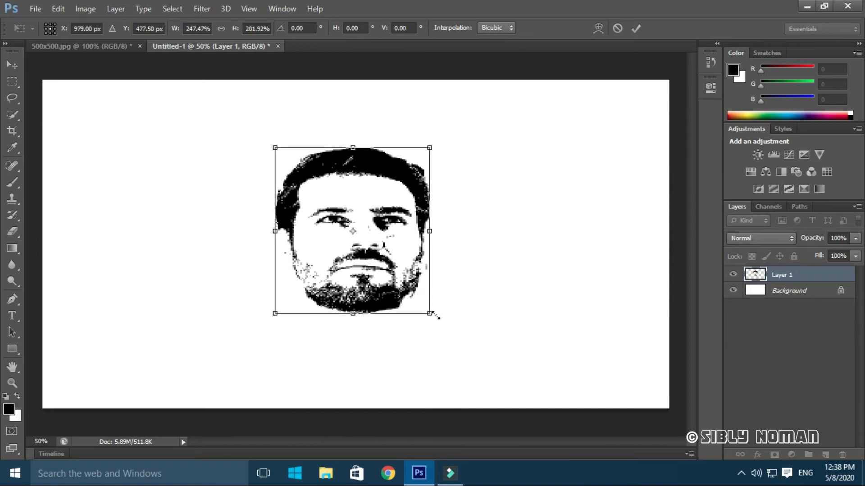
drag(431, 319, 416, 326)
mouse_move(371, 302)
mouse_down()
mouse_move(399, 271)
mouse_move(381, 310)
mouse_move(403, 303)
mouse_move(377, 300)
mouse_move(384, 299)
mouse_up()
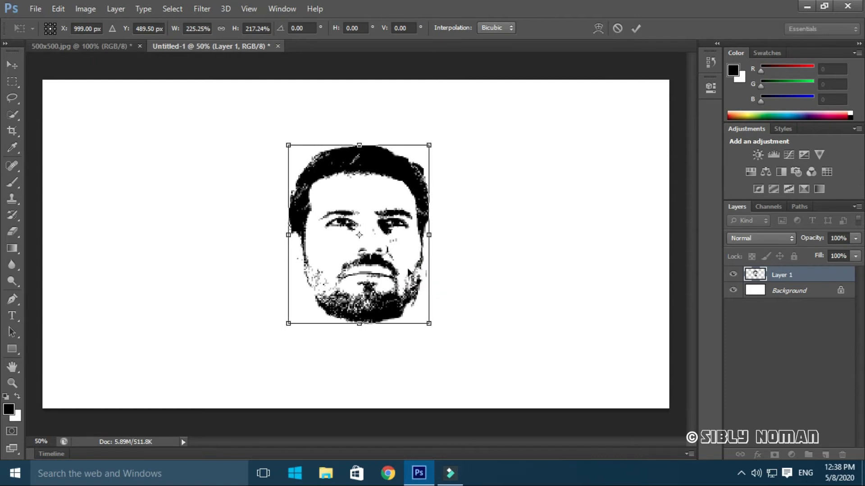
click(636, 28)
key(w)
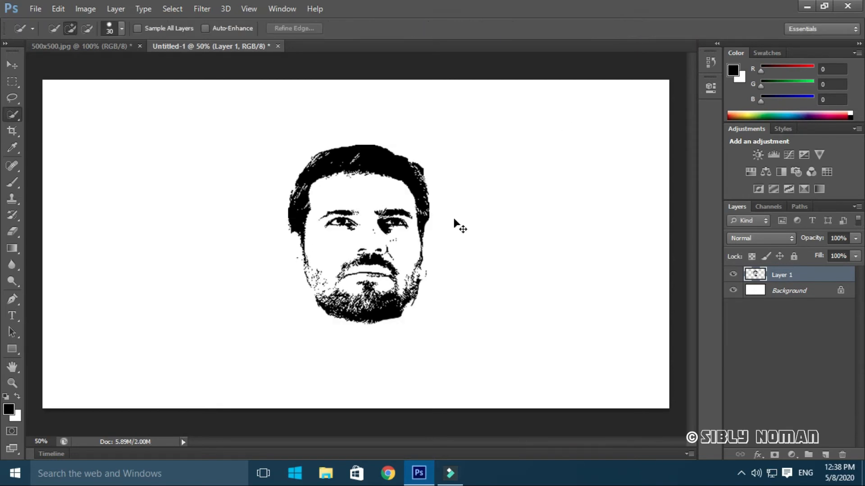
Open the galaxy image 8a68e9b36465706dc43d1c6e5ca1312f.jpg and copy the whole picture into the Untitled-1 document as a layer above the face
key(ctrl+o)
click(358, 348)
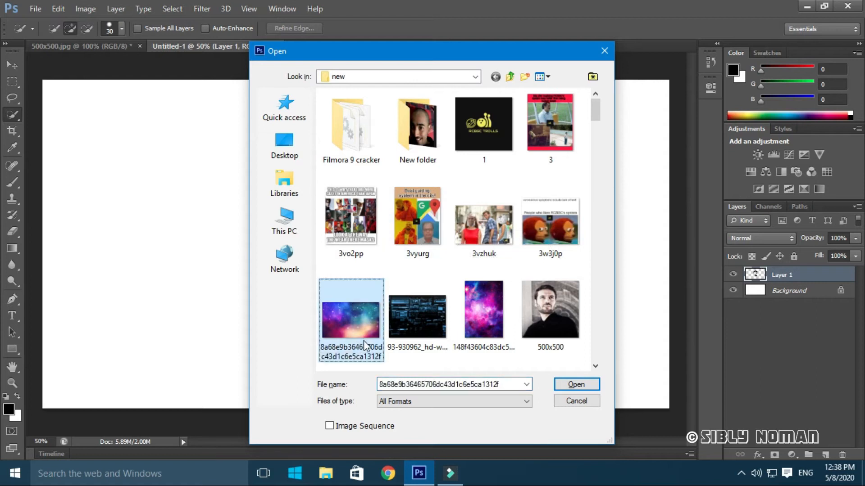
click(591, 388)
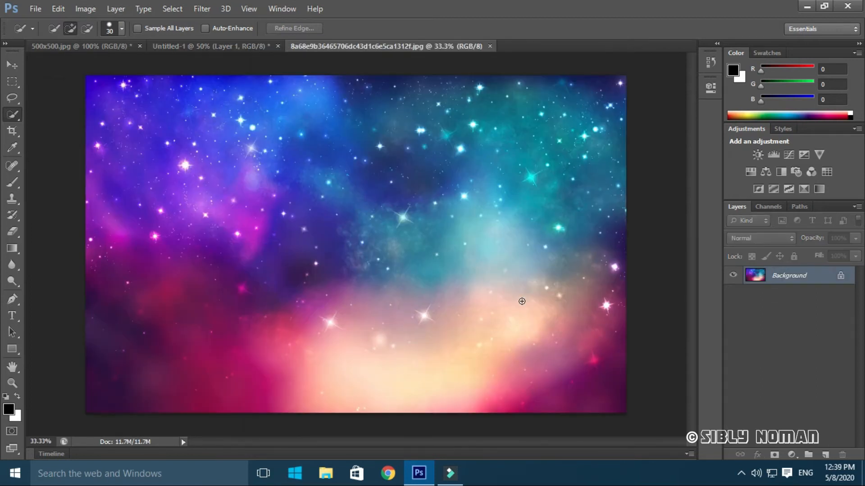
key(ctrl+a)
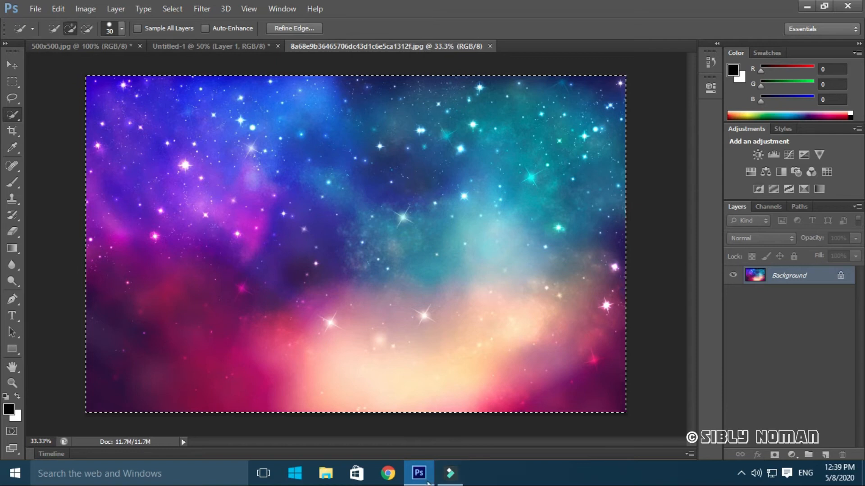
click(205, 46)
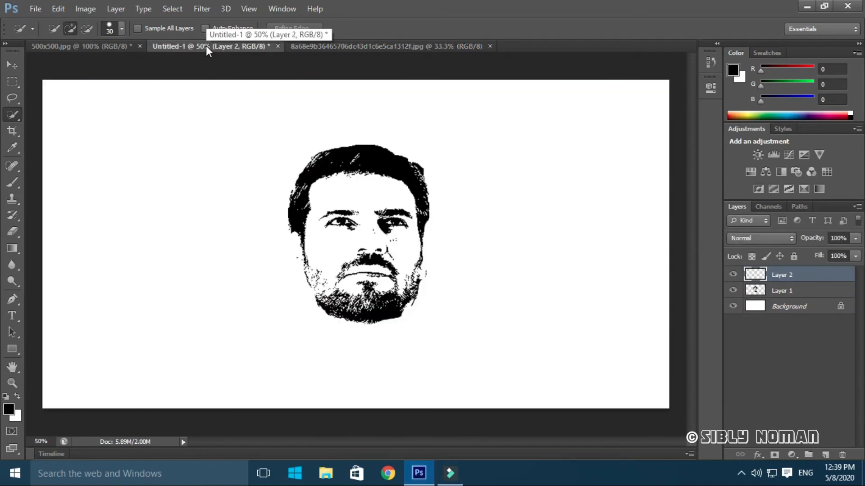
key(ctrl+v)
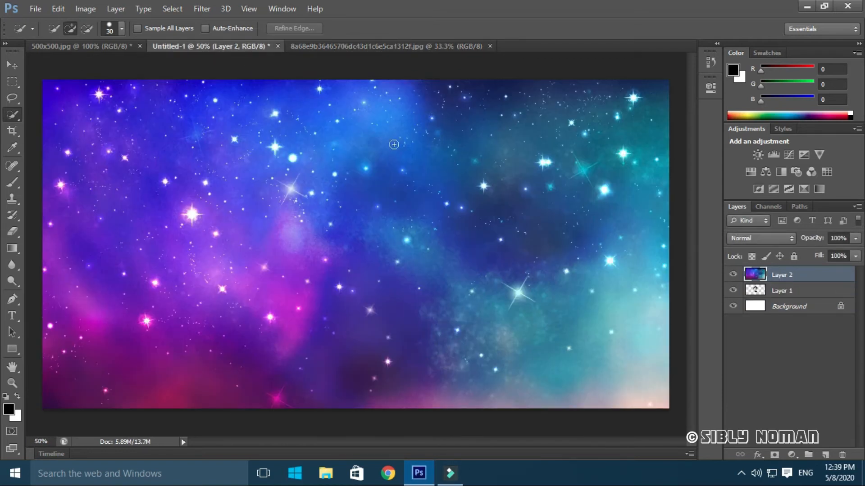
Clip the galaxy layer to the face layer with a clipping mask and shift the galaxy slightly up and left within the face
right_click(791, 276)
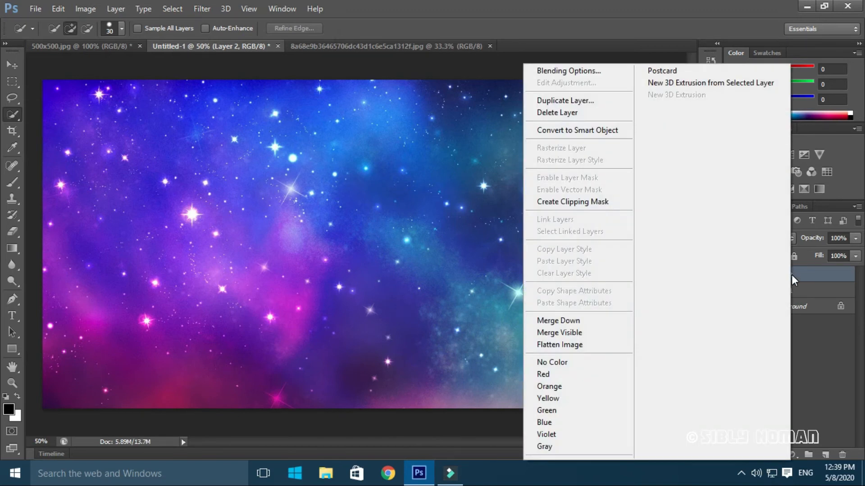
click(591, 203)
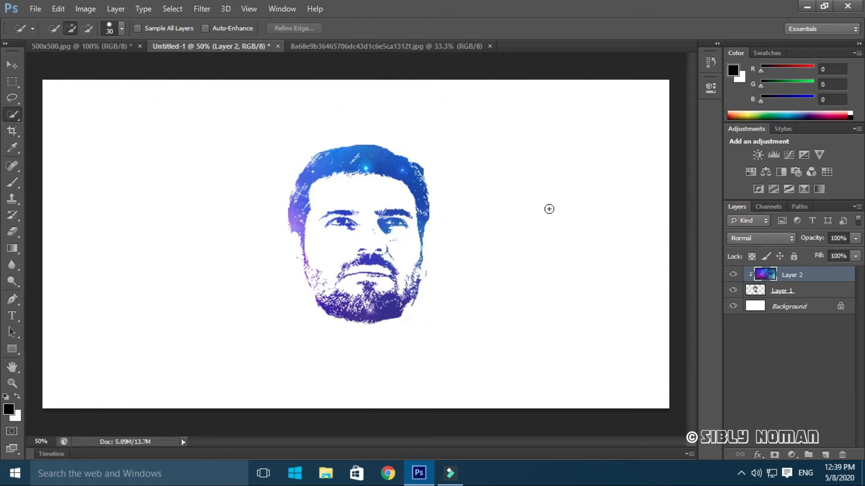
click(15, 64)
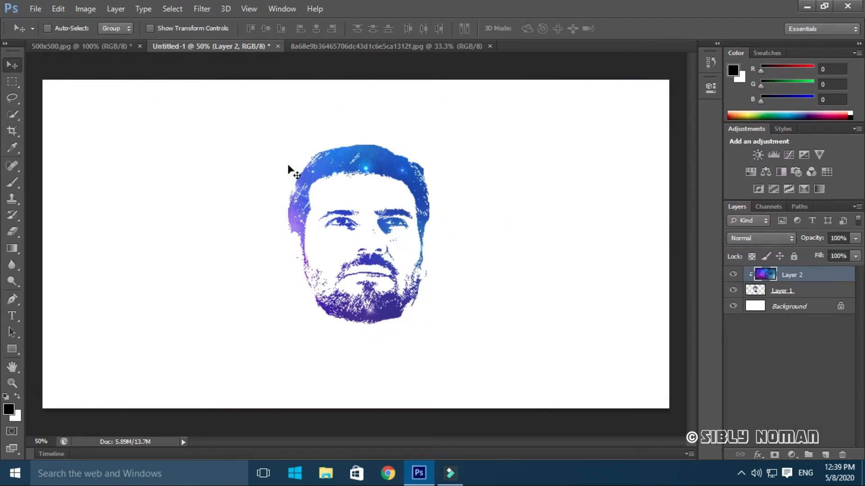
drag(370, 178, 351, 160)
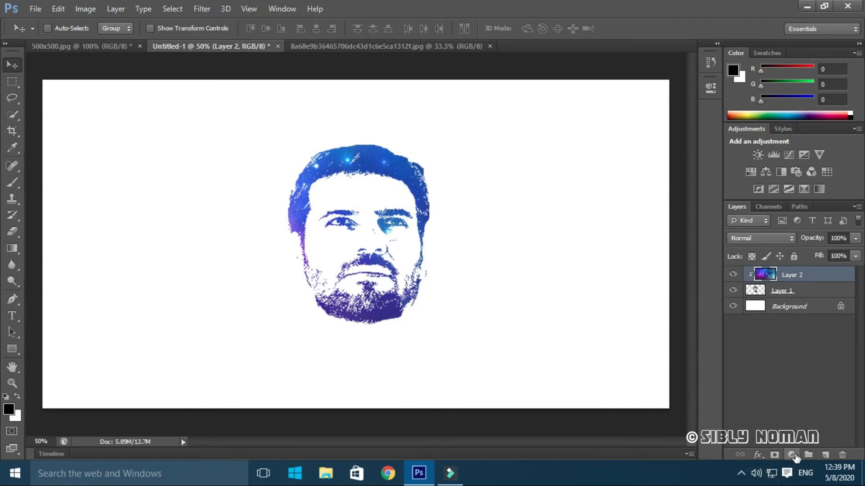
Add a Gradient Fill layer above the galaxy using the black-to-transparent gradient, with Diamond style at 90° and Reverse enabled
click(791, 455)
click(772, 196)
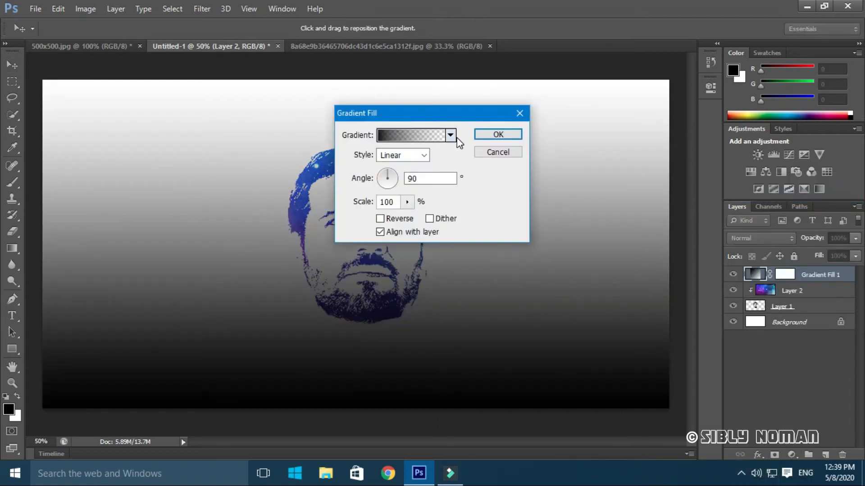
click(432, 155)
click(417, 188)
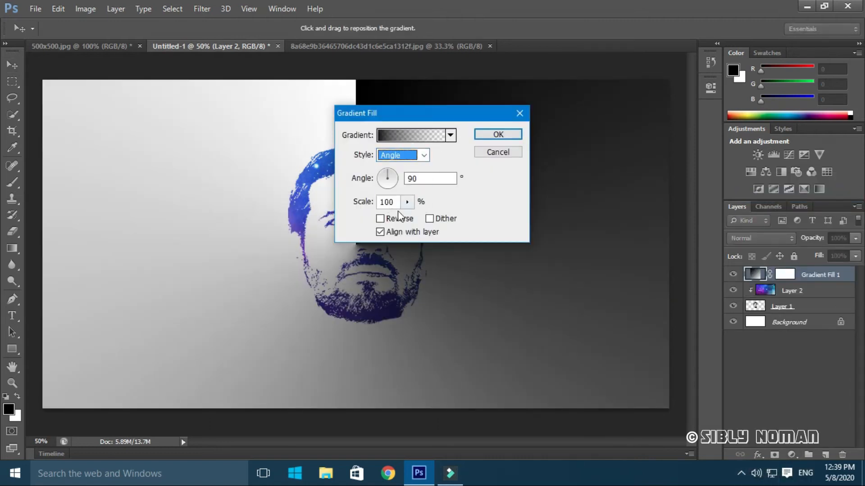
click(418, 156)
click(415, 207)
click(406, 218)
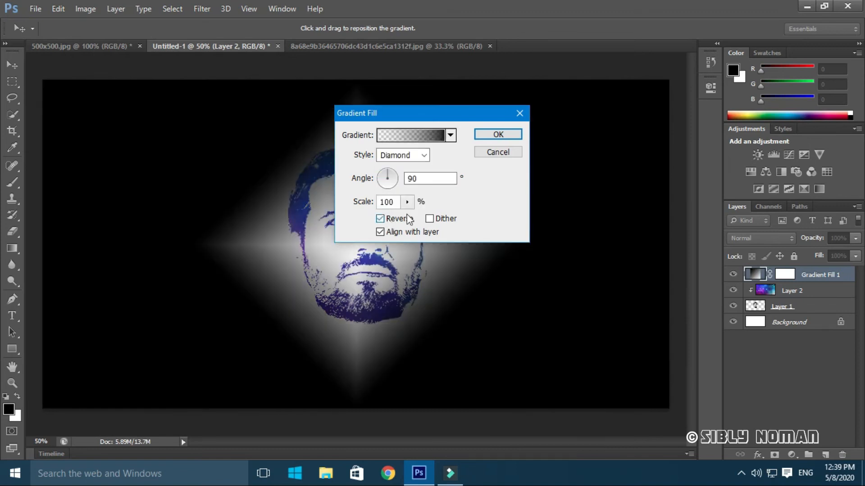
Enlarge the gradient fill's scale so the bright centre spreads across the canvas with dark corners, and apply the fill
click(406, 202)
click(431, 219)
drag(430, 219, 425, 219)
click(498, 134)
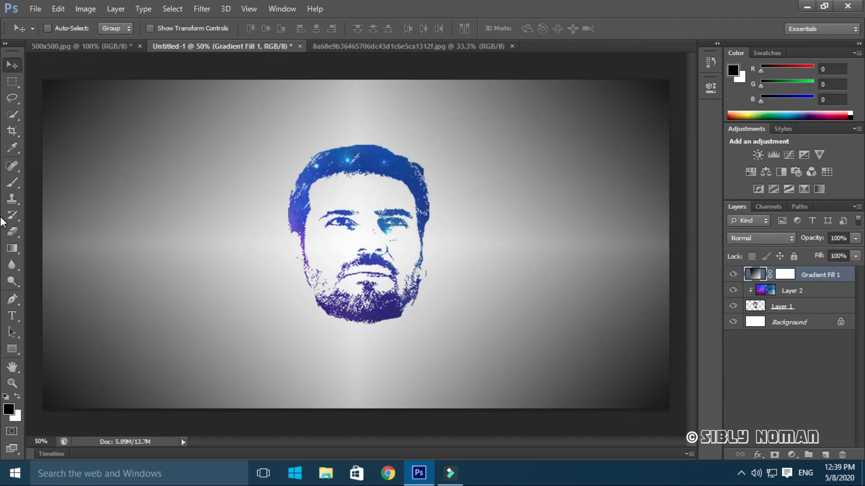
Save a copy of the artwork to the Desktop in PNG format as Untitled-1.png, accepting the PNG options
click(35, 9)
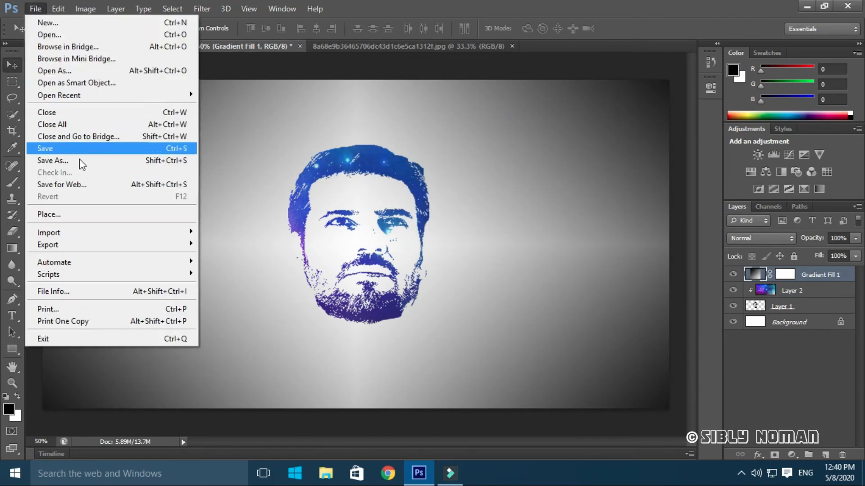
click(81, 161)
click(457, 292)
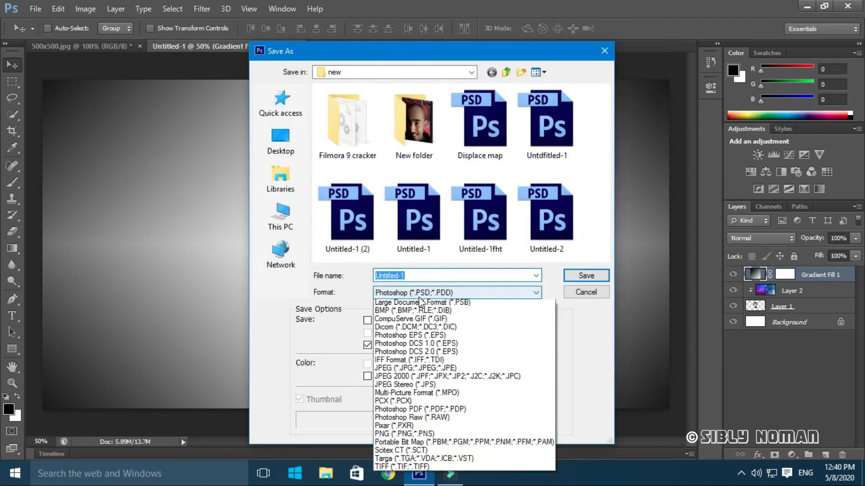
click(415, 443)
click(280, 142)
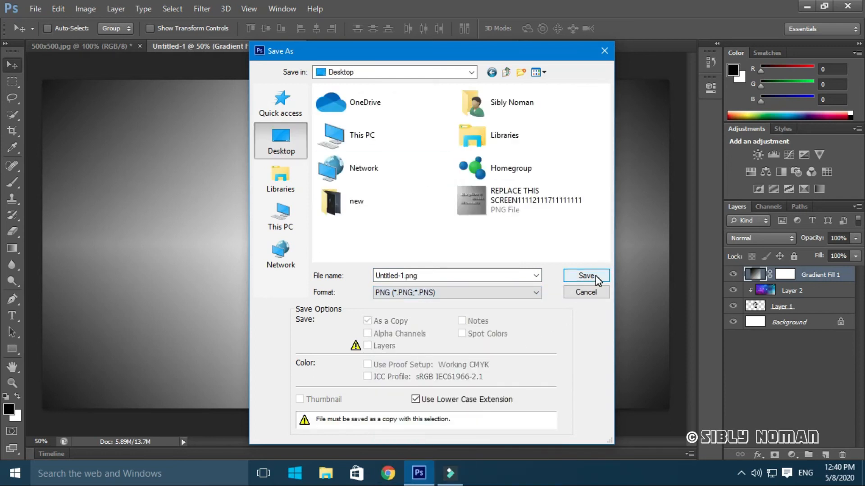
click(596, 276)
click(473, 143)
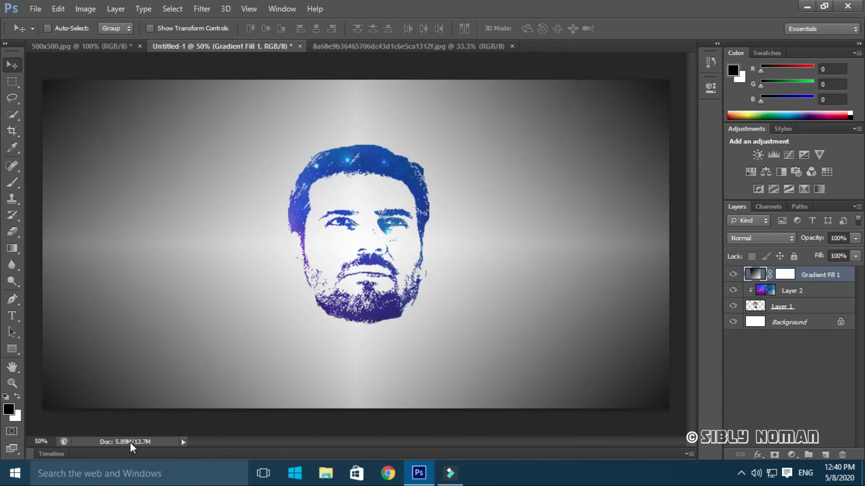
Switch to the Windows desktop and open the saved Untitled-1 image in Photos to check it
click(49, 443)
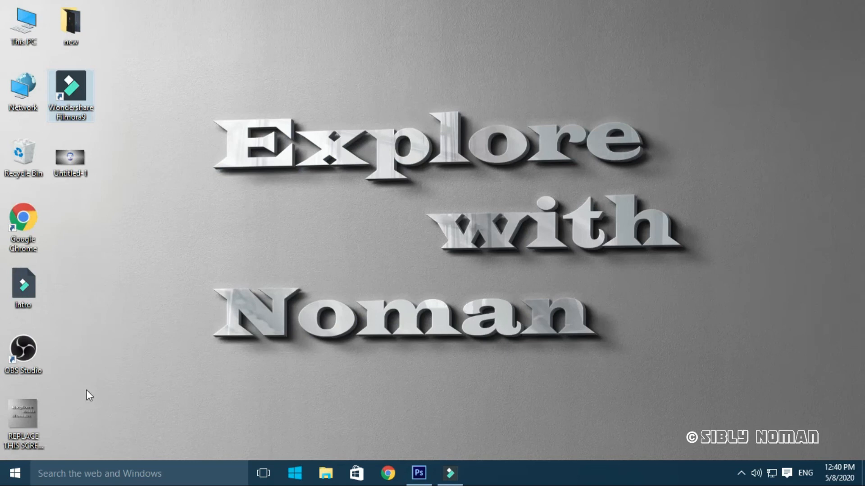
double_click(69, 167)
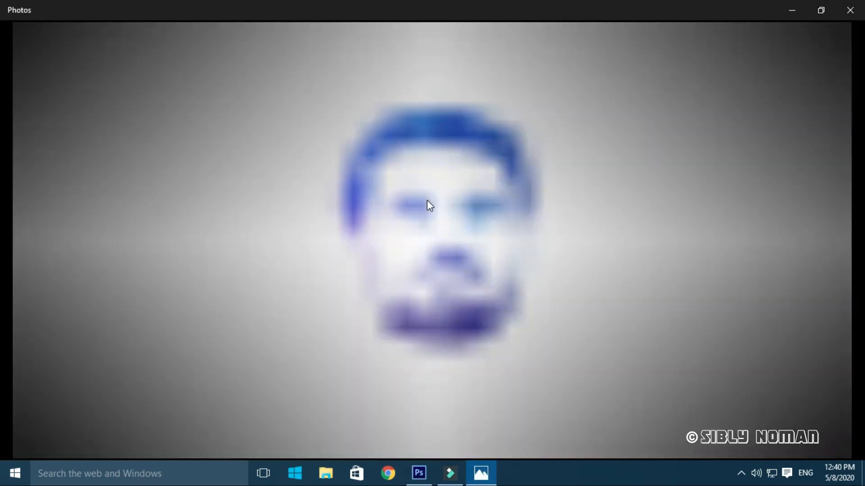